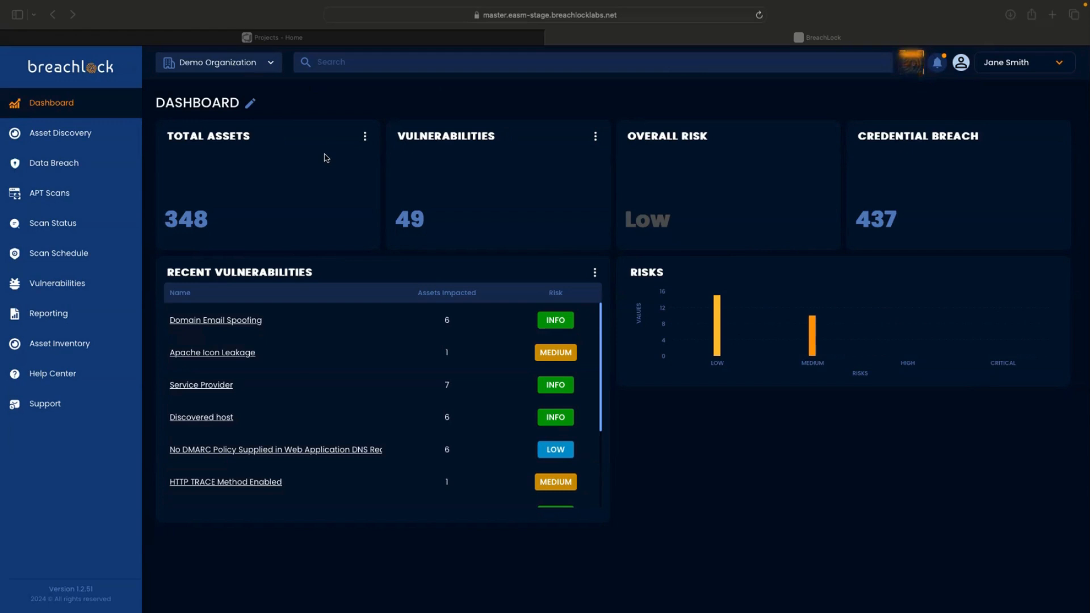
# Open the Azure DevOps connection form from the account's integration settings
pyautogui.scroll(-1, 581, 319)
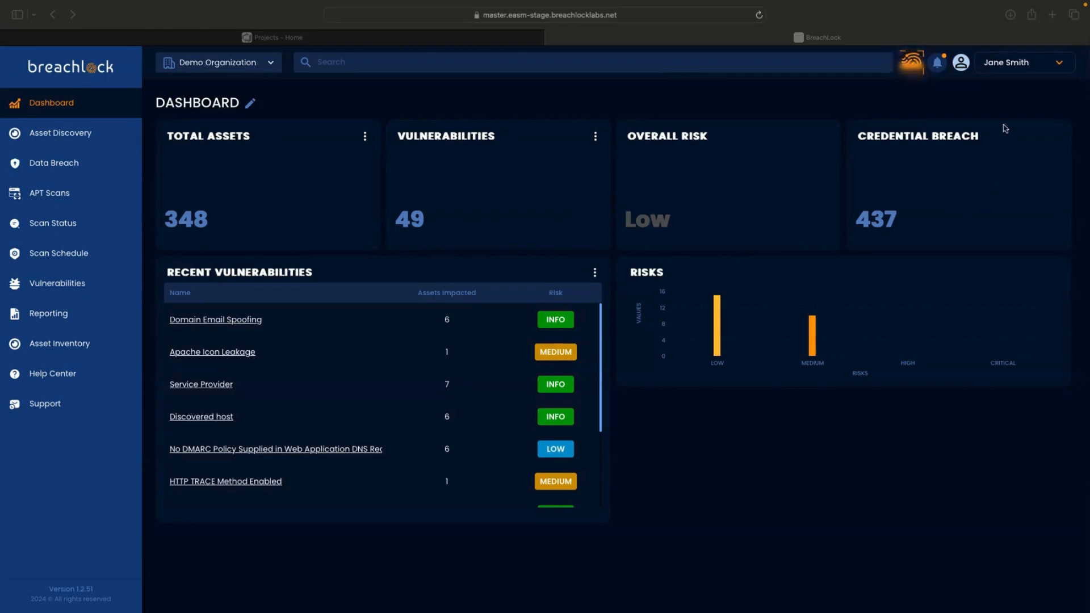
pyautogui.click(1060, 66)
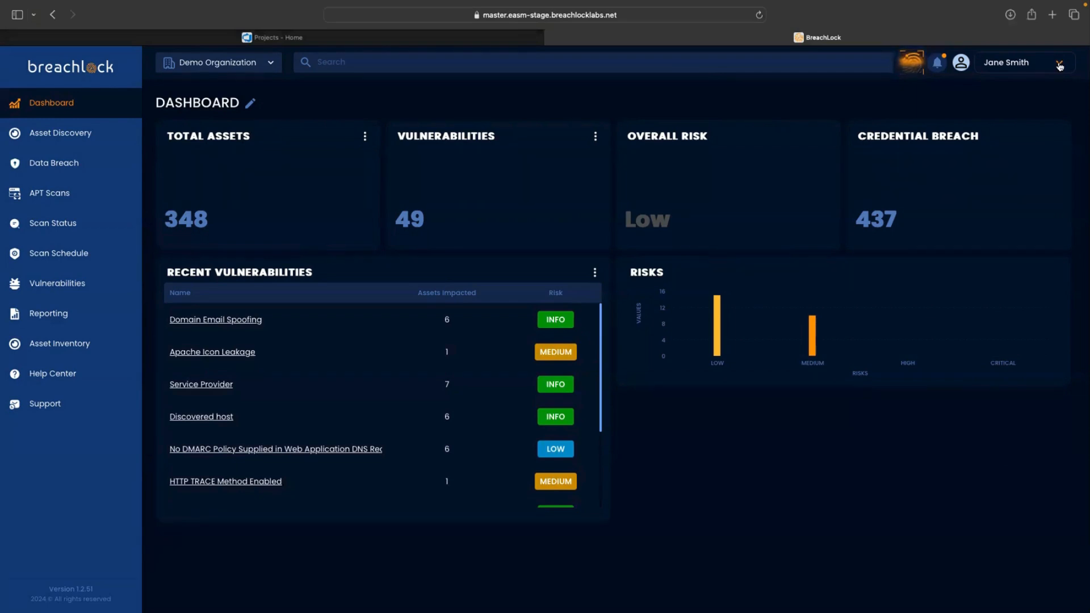
pyautogui.click(1059, 66)
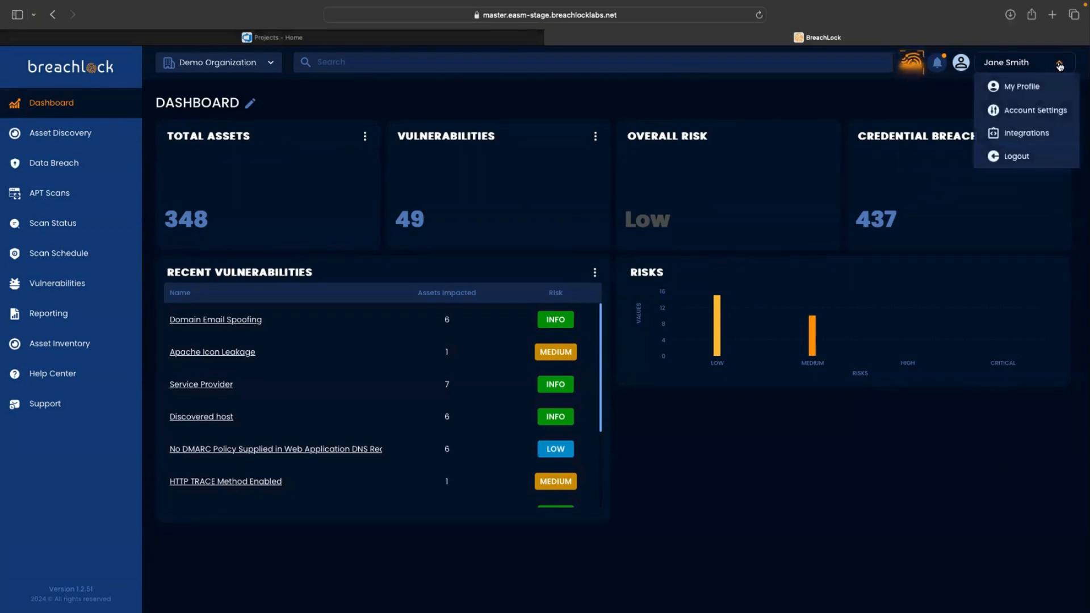
pyautogui.click(1049, 139)
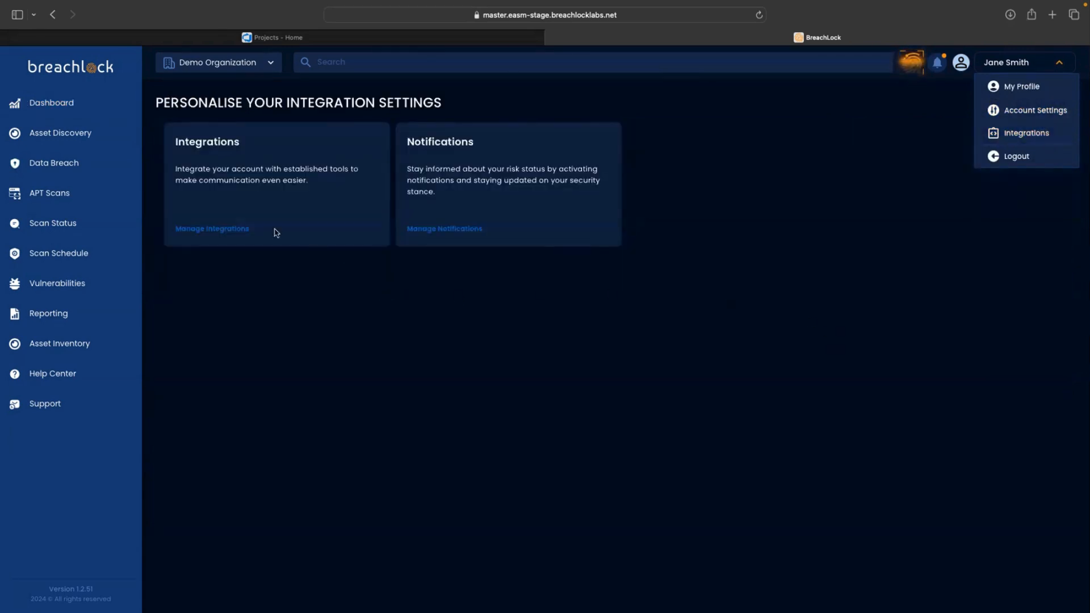
pyautogui.click(232, 230)
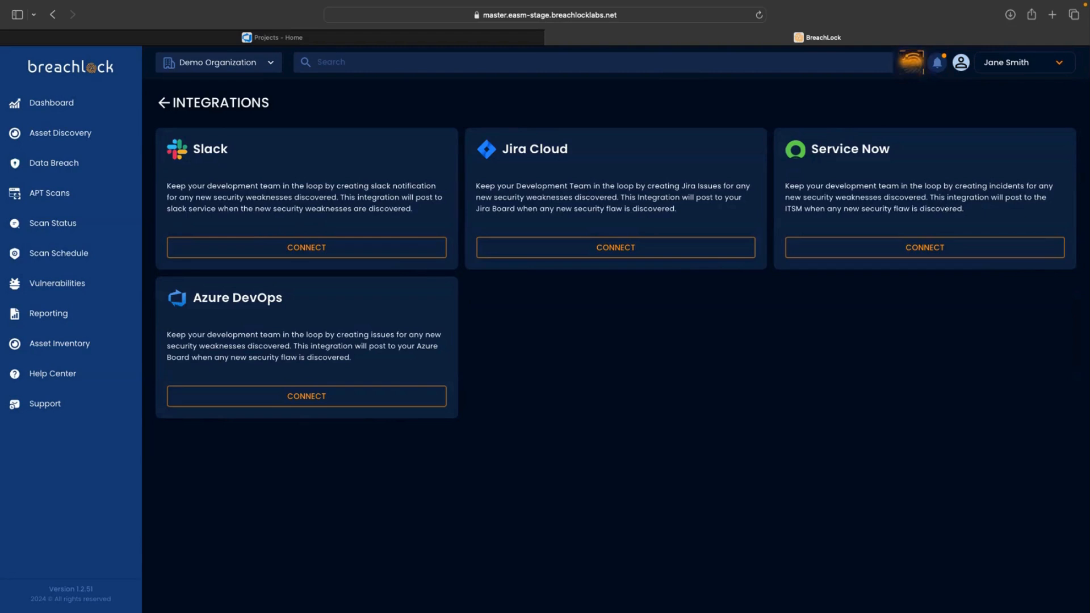
pyautogui.click(352, 397)
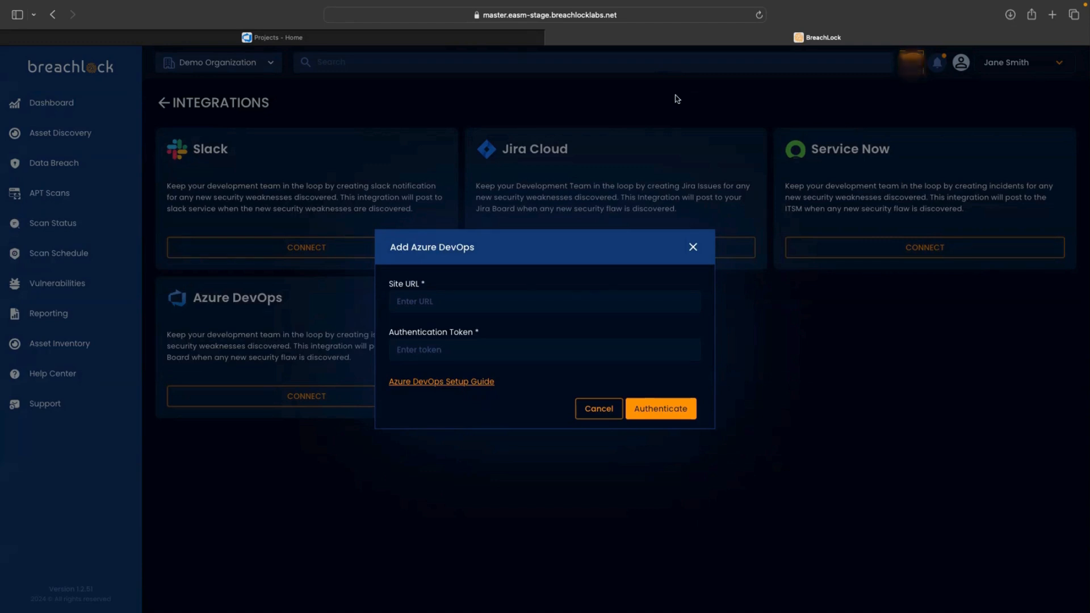
# Copy the organization's URL from Azure DevOps and enter it as the Site URL in BreachLock's Add Azure DevOps form
pyautogui.click(432, 40)
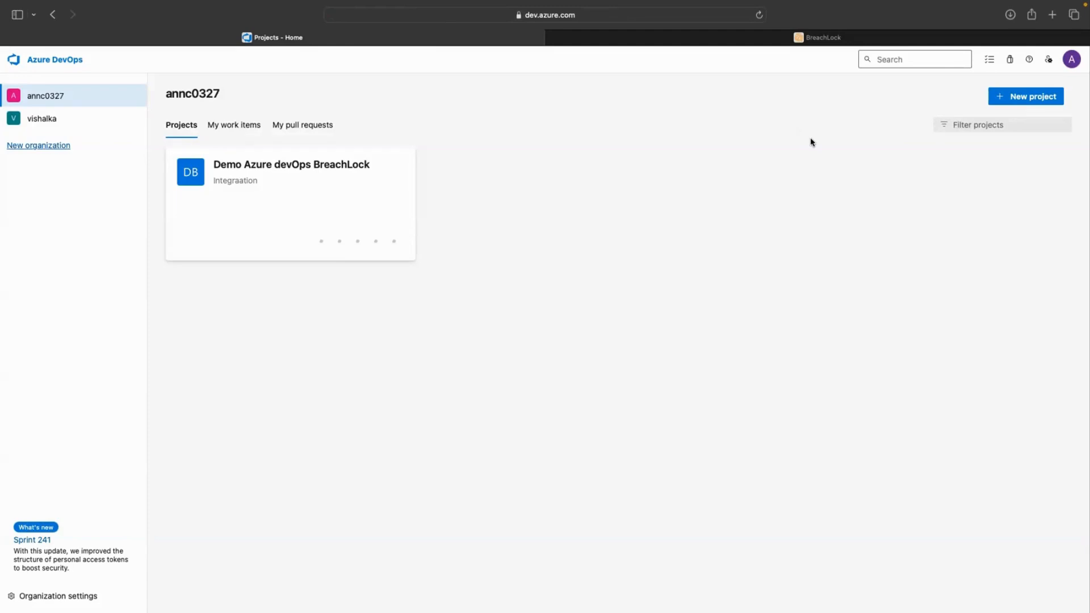
pyautogui.click(632, 16)
pyautogui.press('super+c')
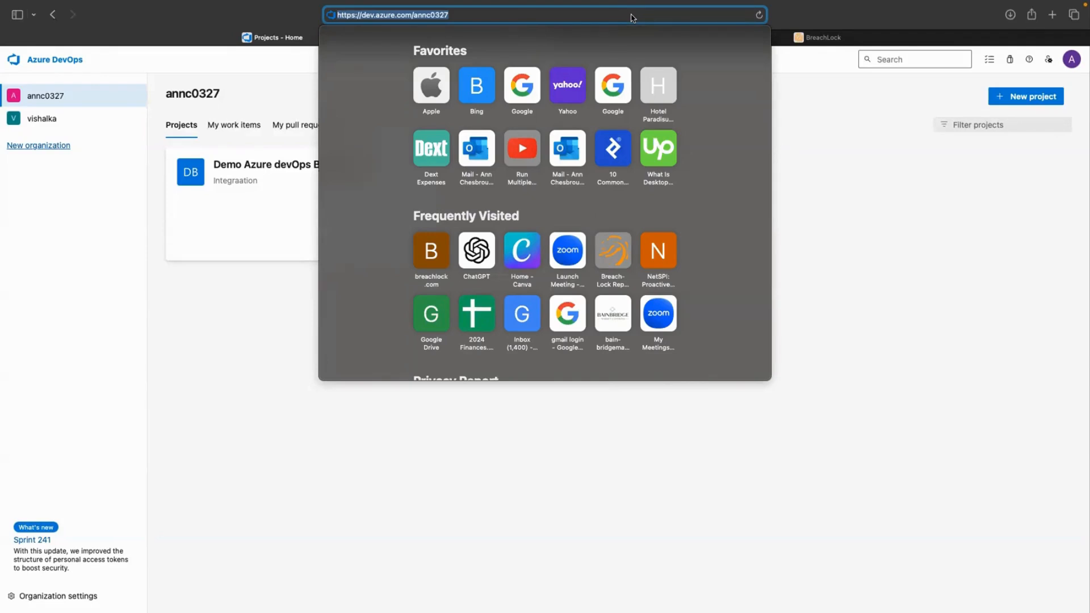
pyautogui.click(846, 185)
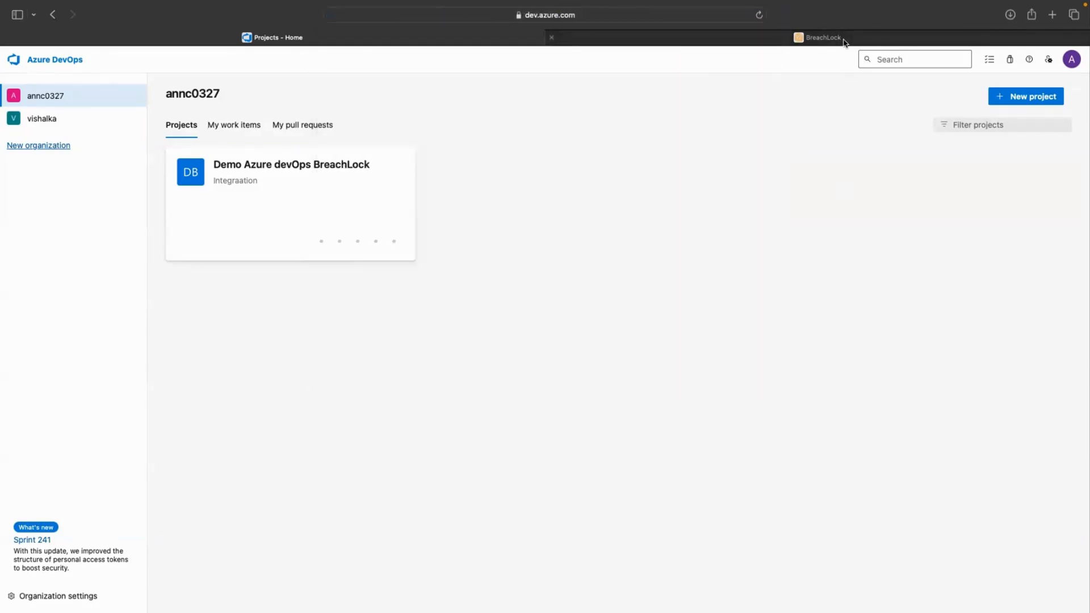
pyautogui.click(844, 40)
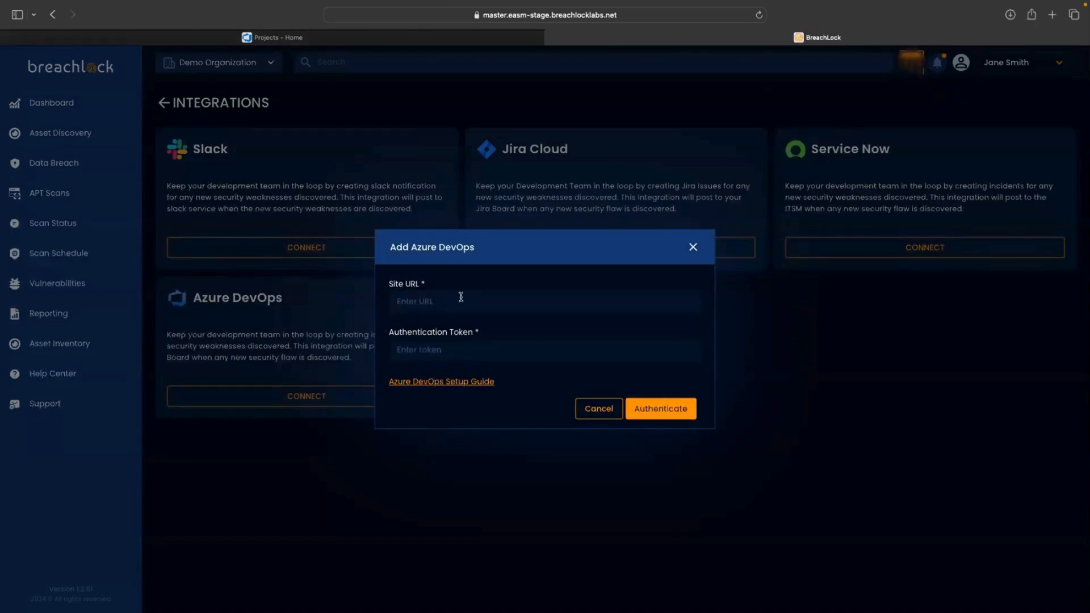
pyautogui.click(461, 297)
pyautogui.press('super+v')
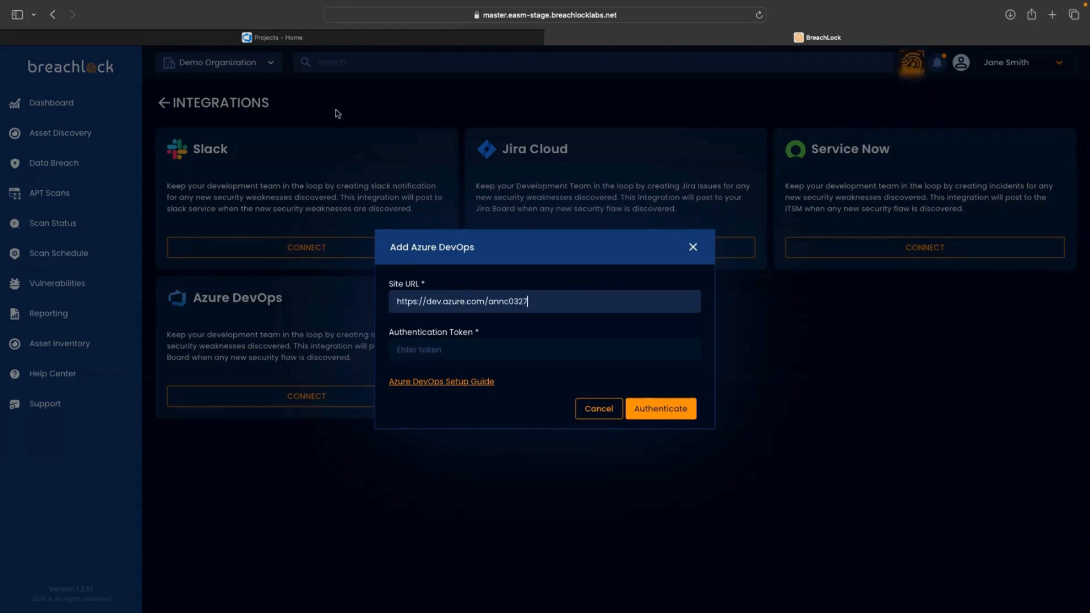
# Switch to Azure DevOps and start a new project named "Integration to BL Platform"
pyautogui.click(348, 41)
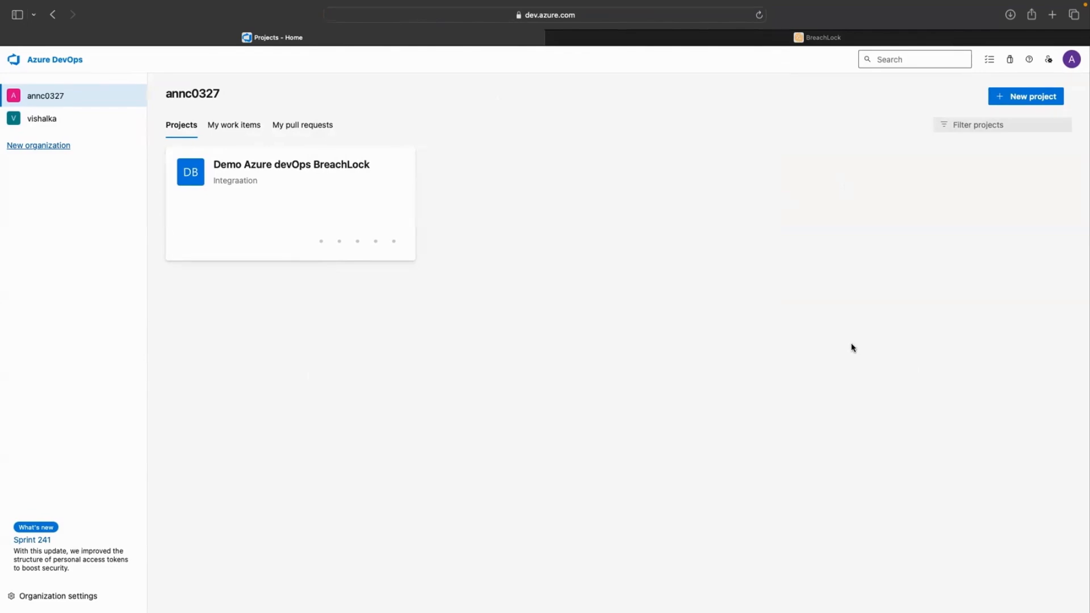
pyautogui.click(1030, 98)
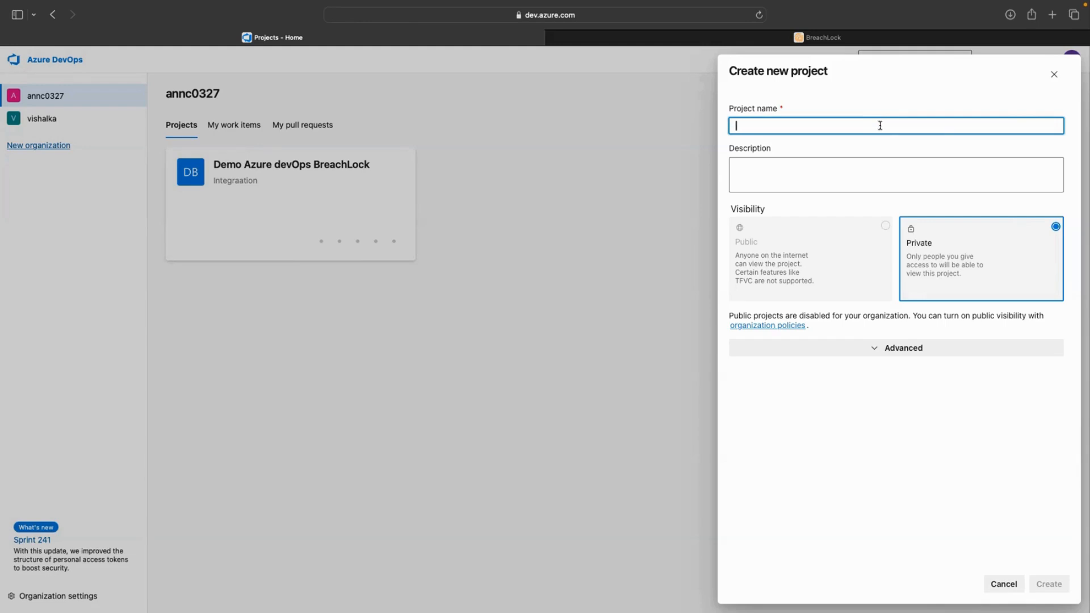
pyautogui.write('Integratio')
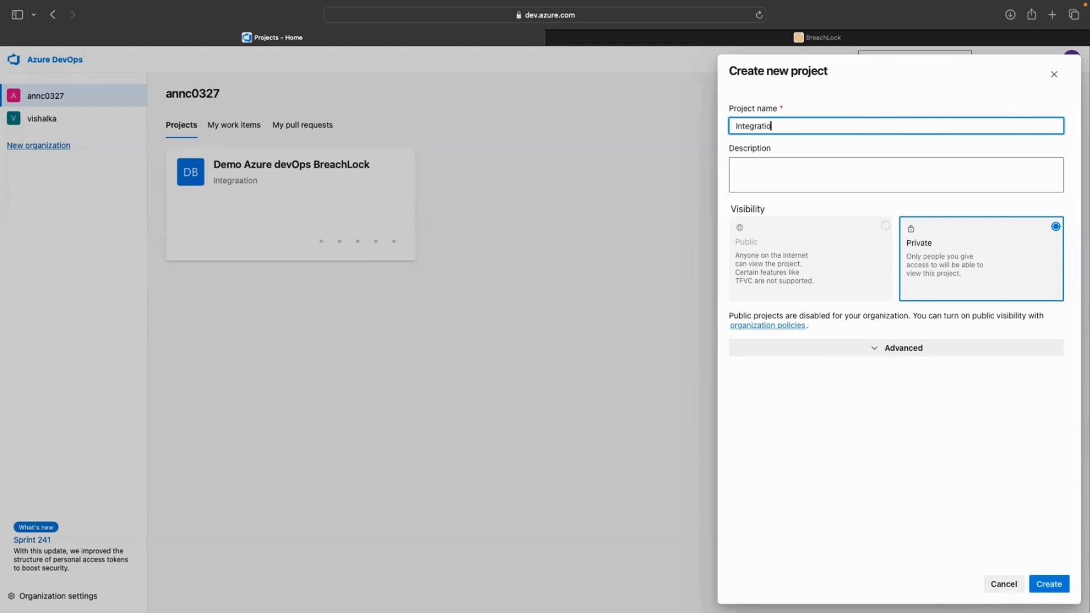
pyautogui.write('n to')
pyautogui.press('BackSpace')
pyautogui.press('BackSpace')
pyautogui.write('to BL Patform')
pyautogui.press('BackSpace')
pyautogui.press('BackSpace')
pyautogui.press('BackSpace')
pyautogui.press('BackSpace')
pyautogui.press('BackSpace')
pyautogui.press('BackSpace')
pyautogui.write('latform')
# Describe the project as "Demo Test", set its work item process to Scrum, and create it
pyautogui.click(830, 165)
pyautogui.write('De')
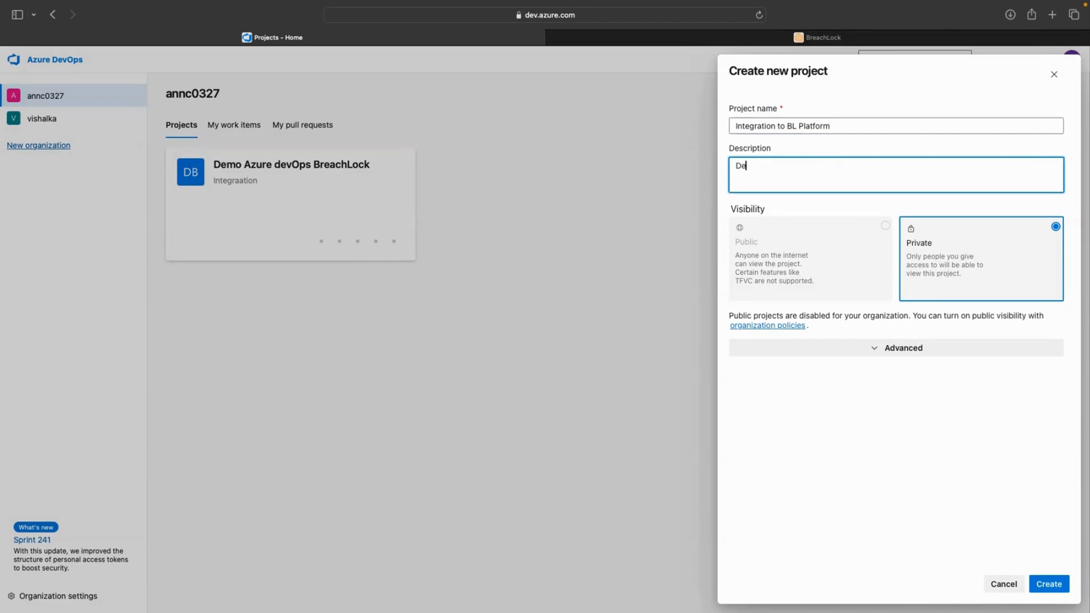
pyautogui.write('mo Test')
pyautogui.click(873, 349)
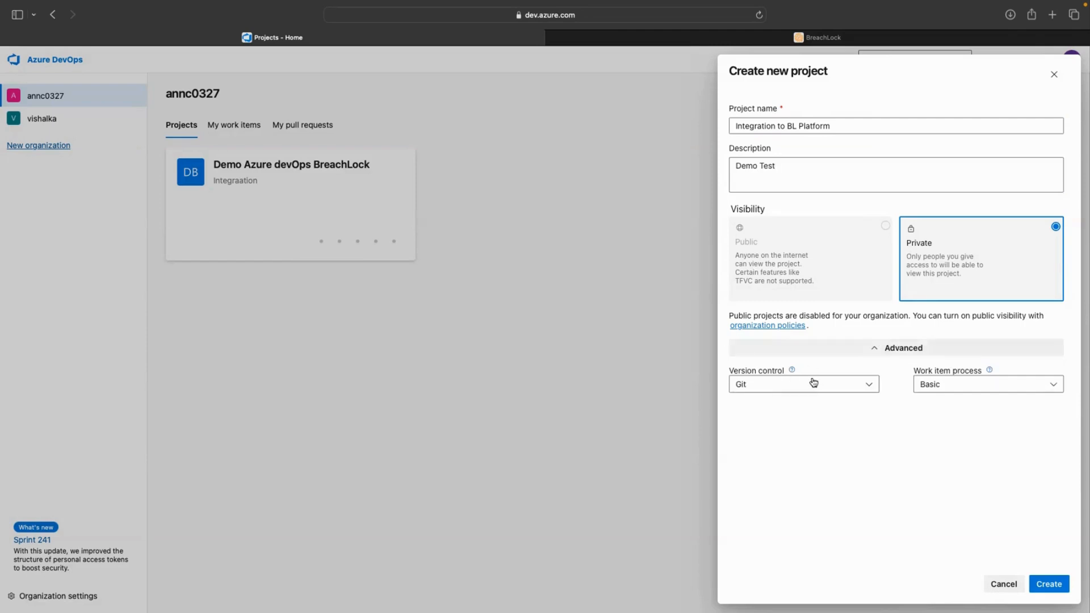
pyautogui.click(1053, 384)
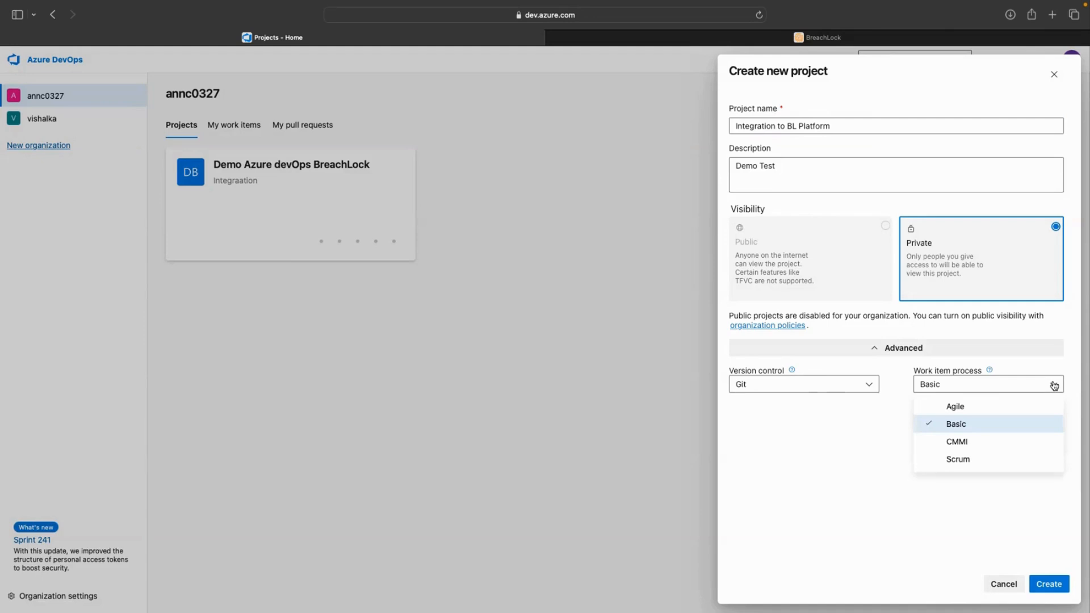
pyautogui.click(981, 461)
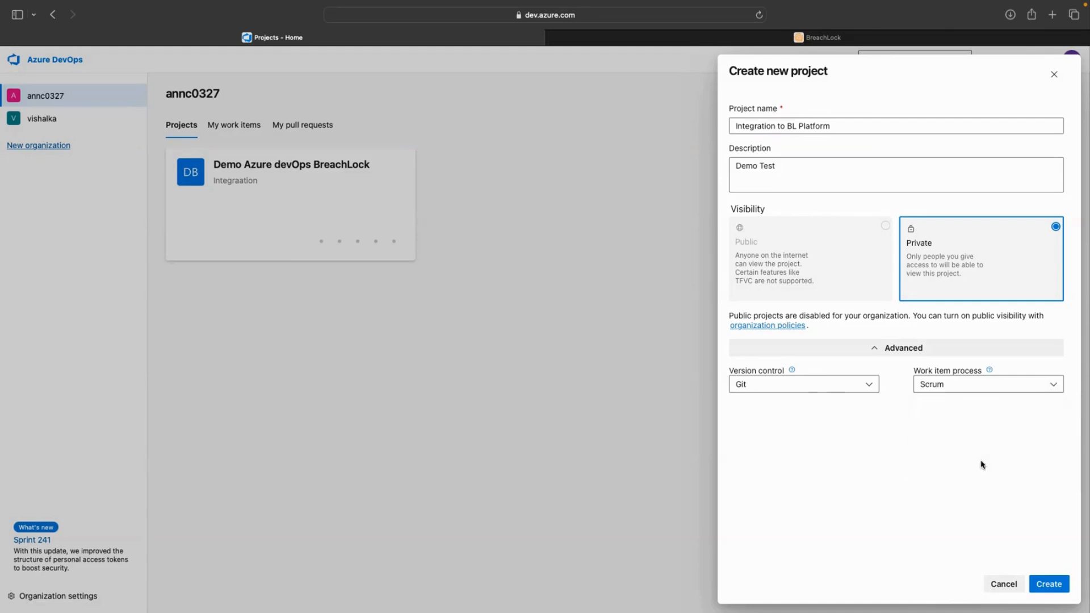
pyautogui.click(1050, 584)
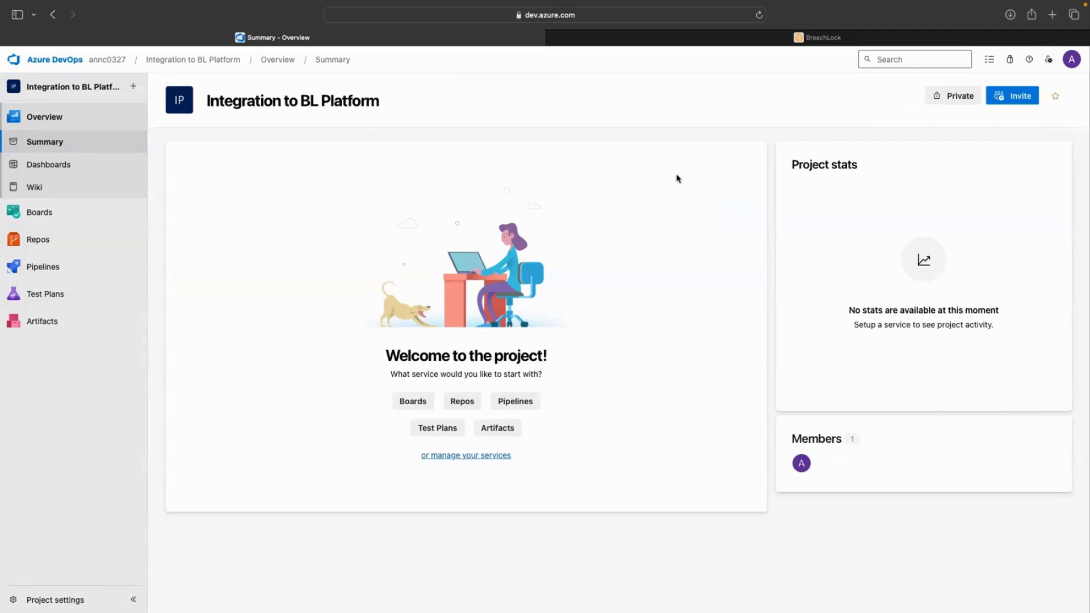
# Enable Epics as a backlog navigation level in the new project's backlog settings and save
pyautogui.moveTo(49, 206)
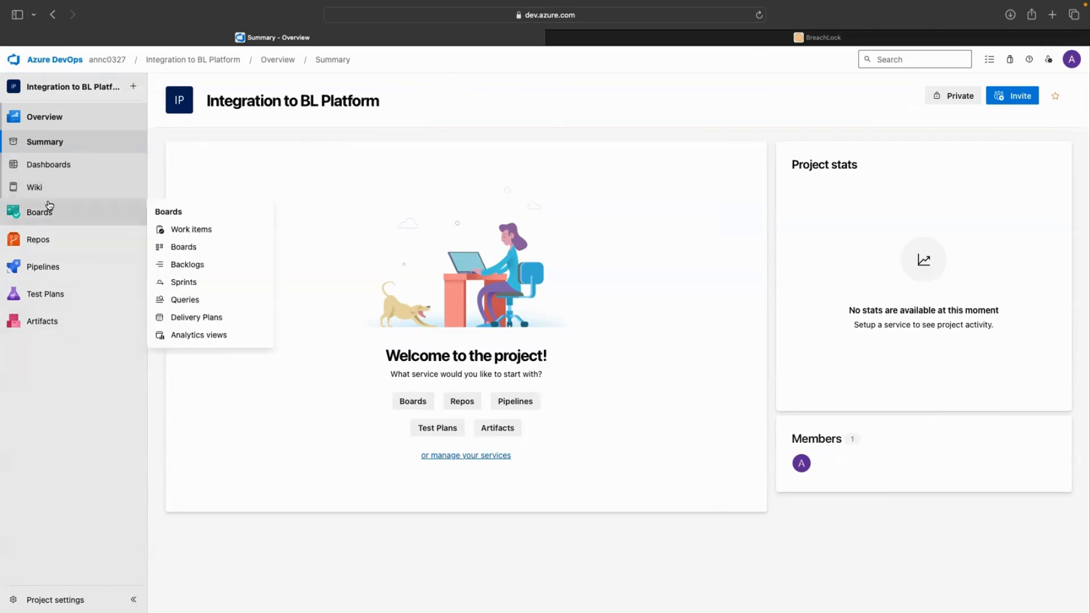
pyautogui.click(48, 212)
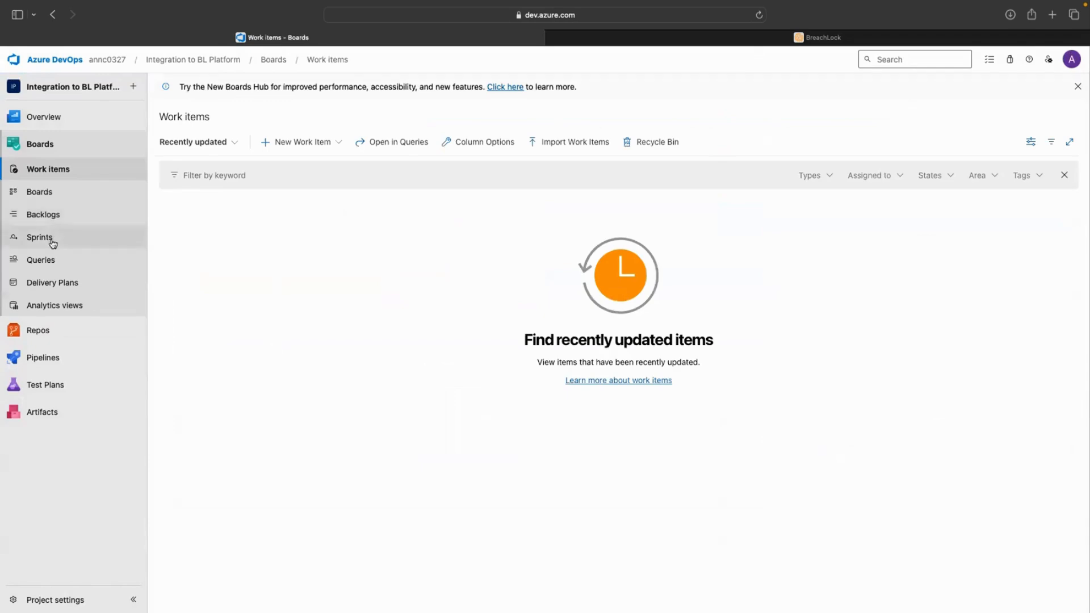
pyautogui.click(52, 214)
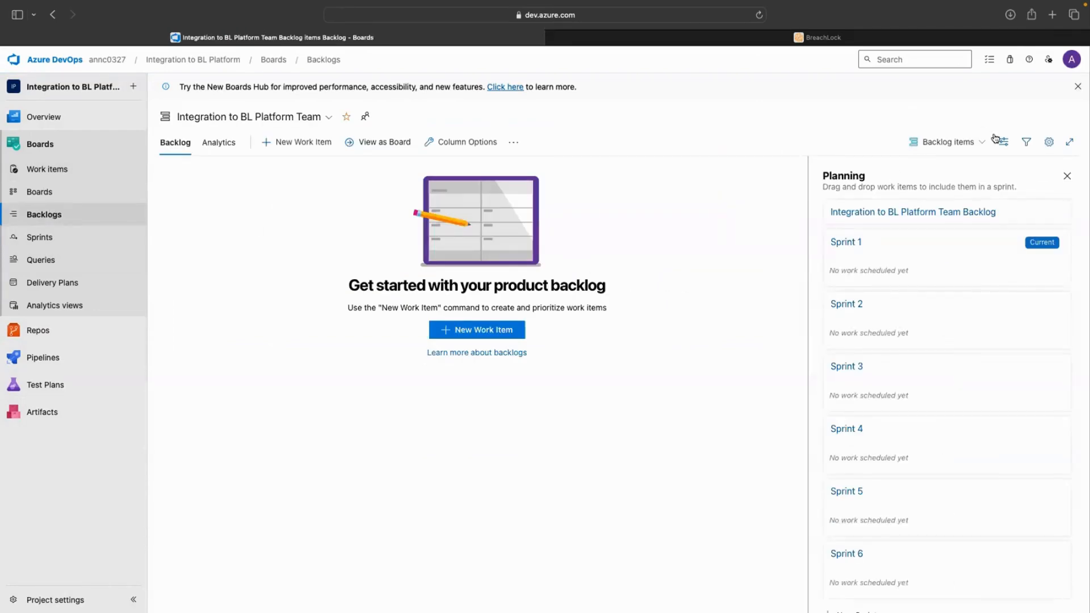
pyautogui.click(1050, 143)
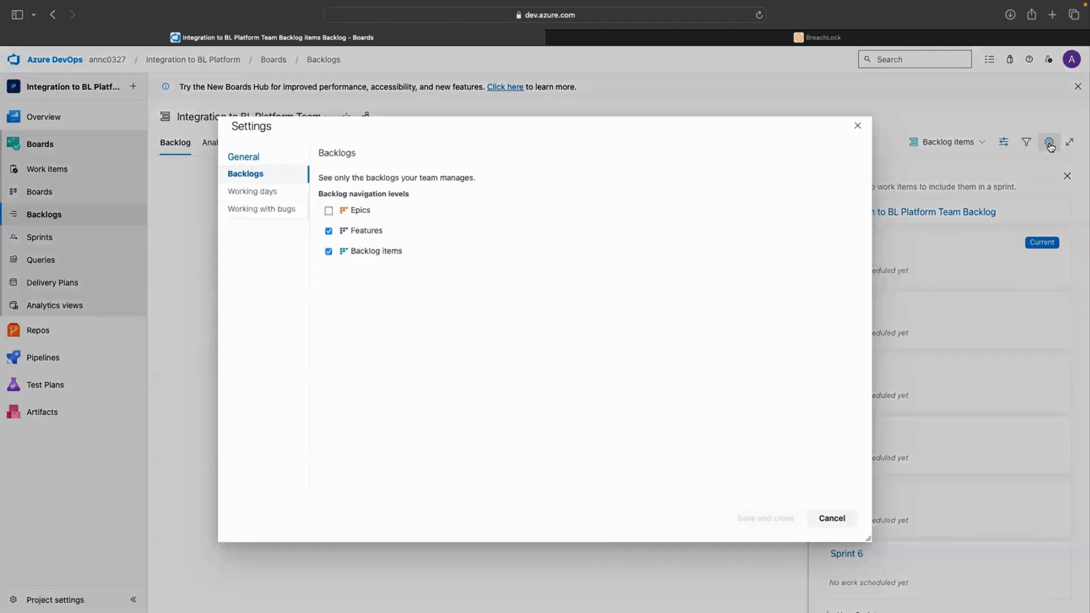
pyautogui.click(329, 211)
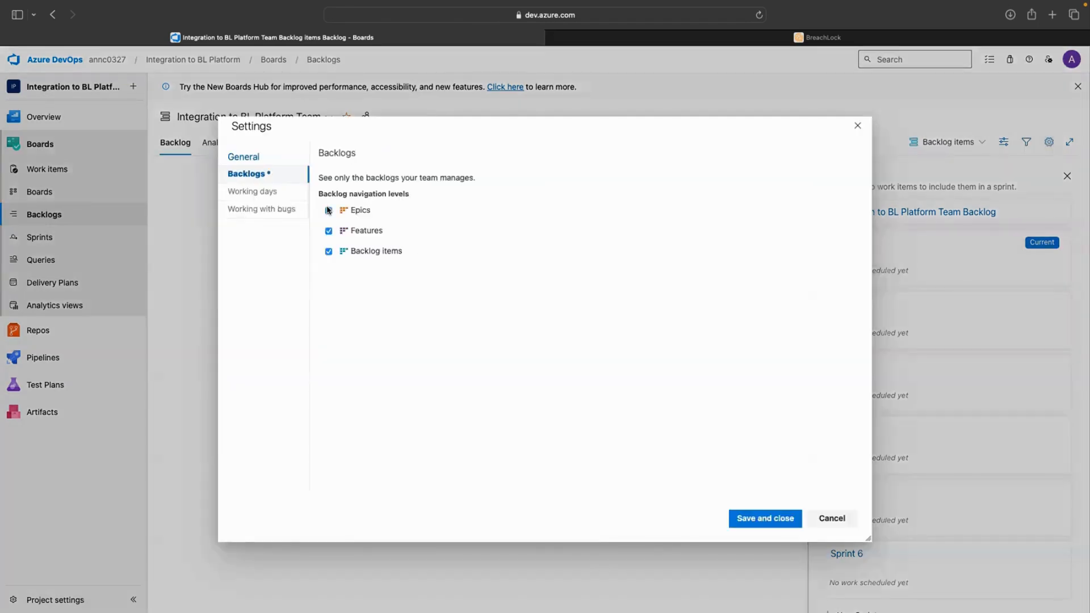
pyautogui.click(769, 519)
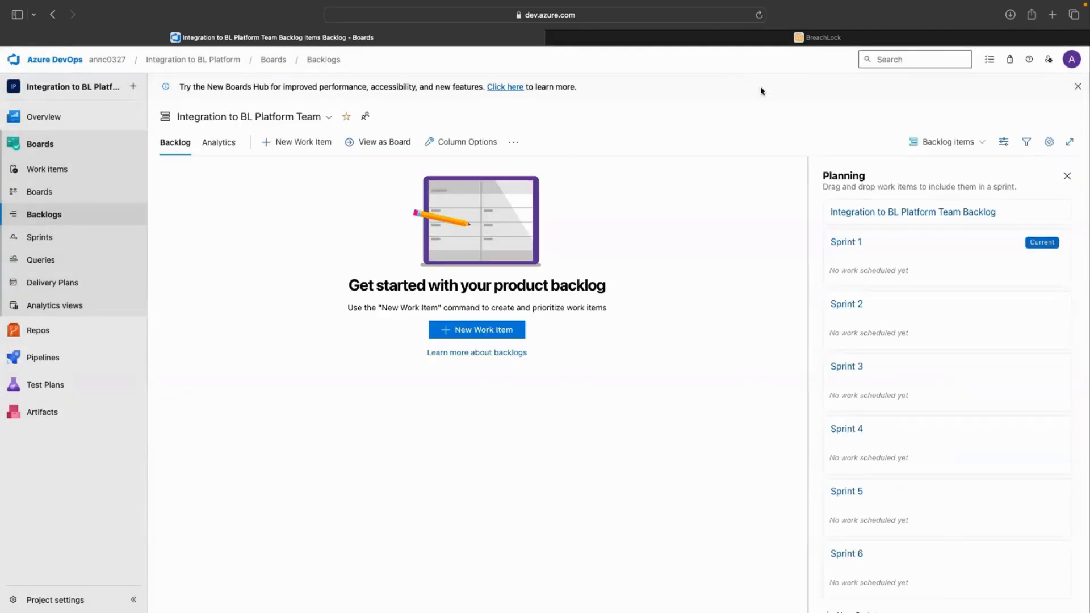
# Start a new personal access token in the user settings and name it "Integration to BL Platform"
pyautogui.click(1050, 61)
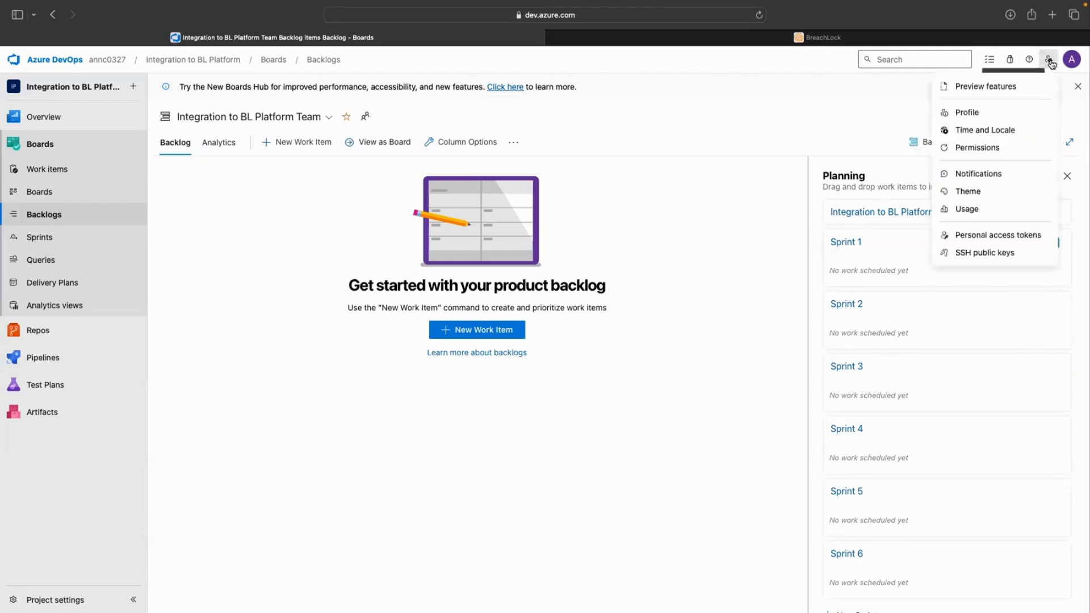
pyautogui.click(1010, 237)
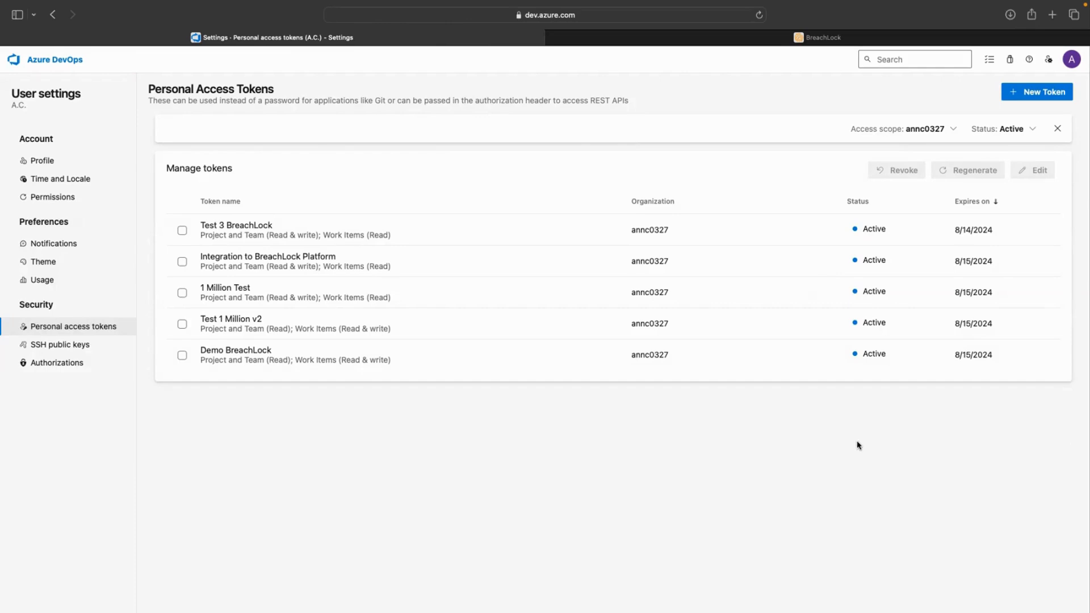
pyautogui.click(1033, 94)
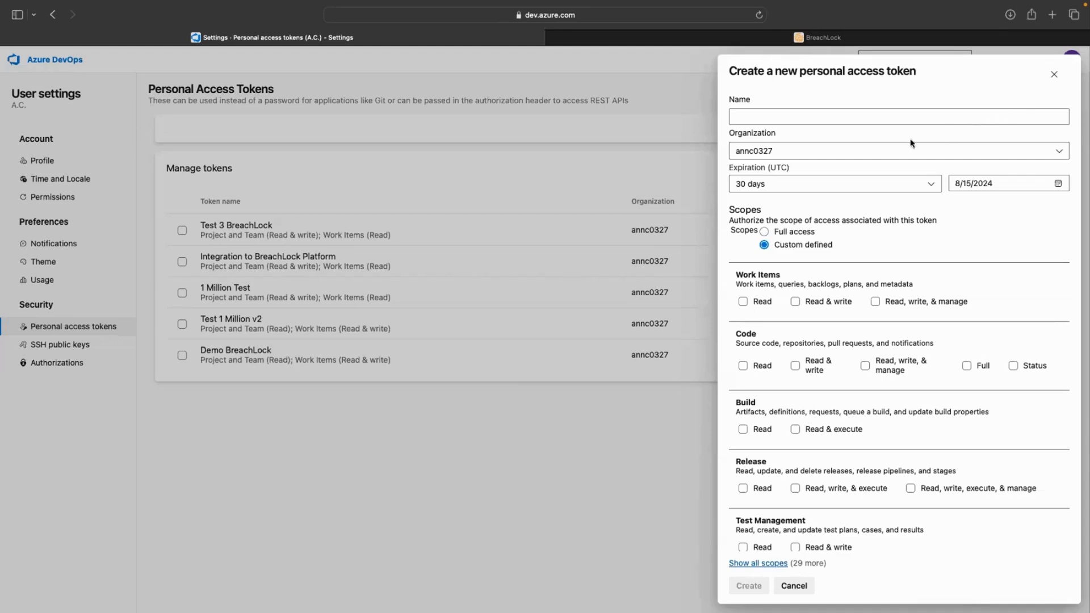
pyautogui.click(810, 118)
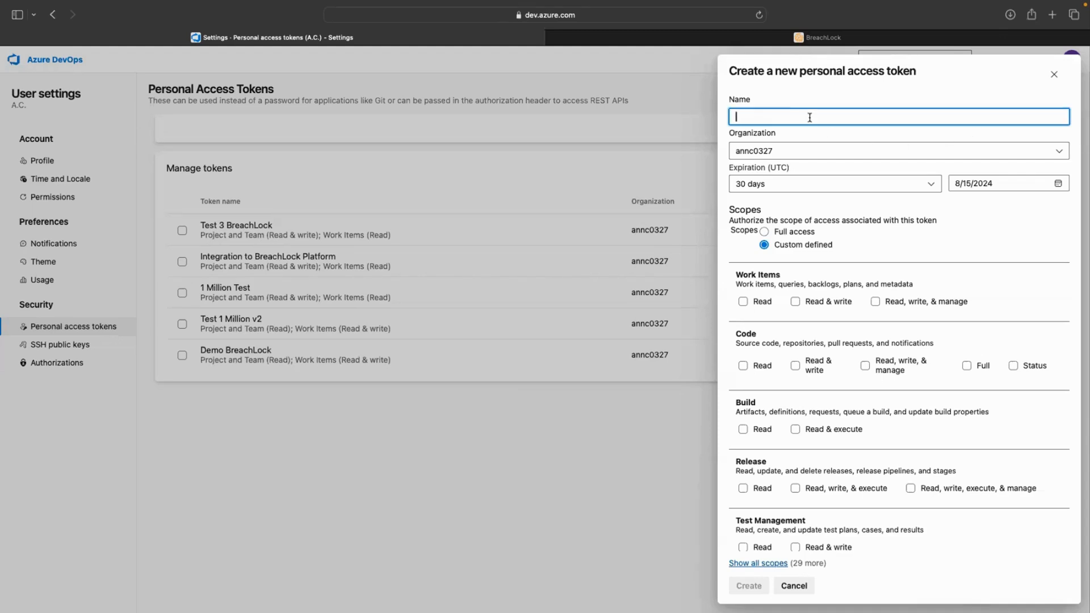
pyautogui.write('Integration to BL Platform')
# Keep the token's expiration at 30 days and grant it Read & write access to Work Items
pyautogui.click(931, 187)
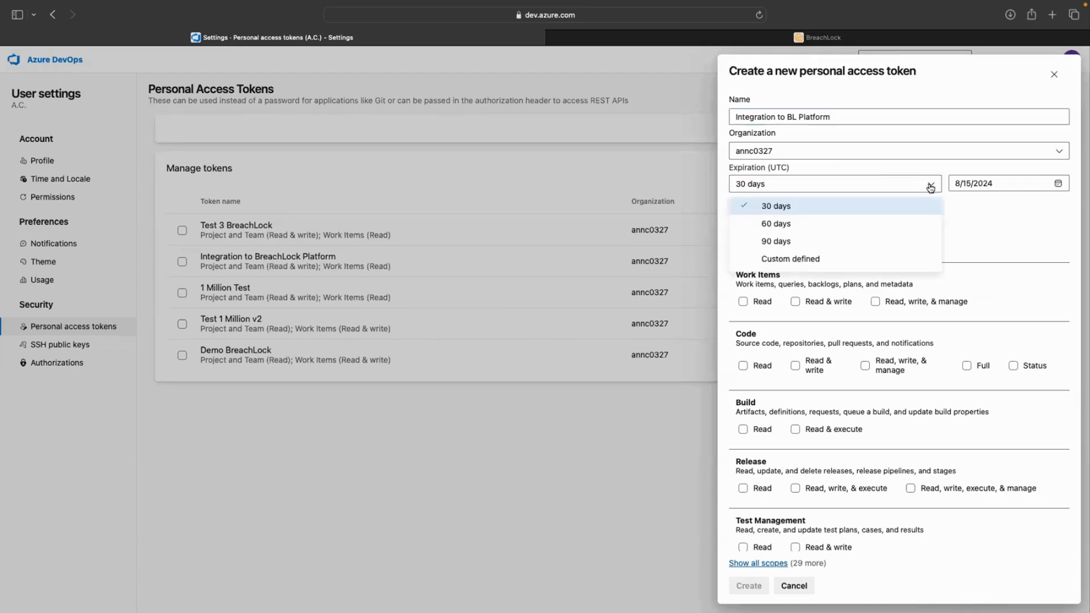
pyautogui.click(931, 186)
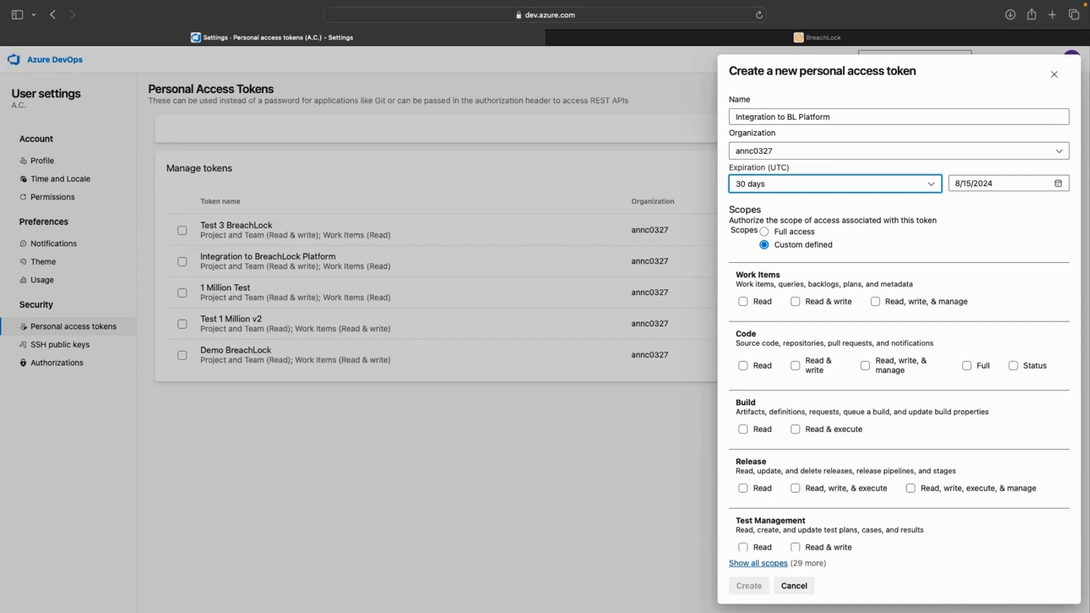
pyautogui.scroll(-1, 798, 265)
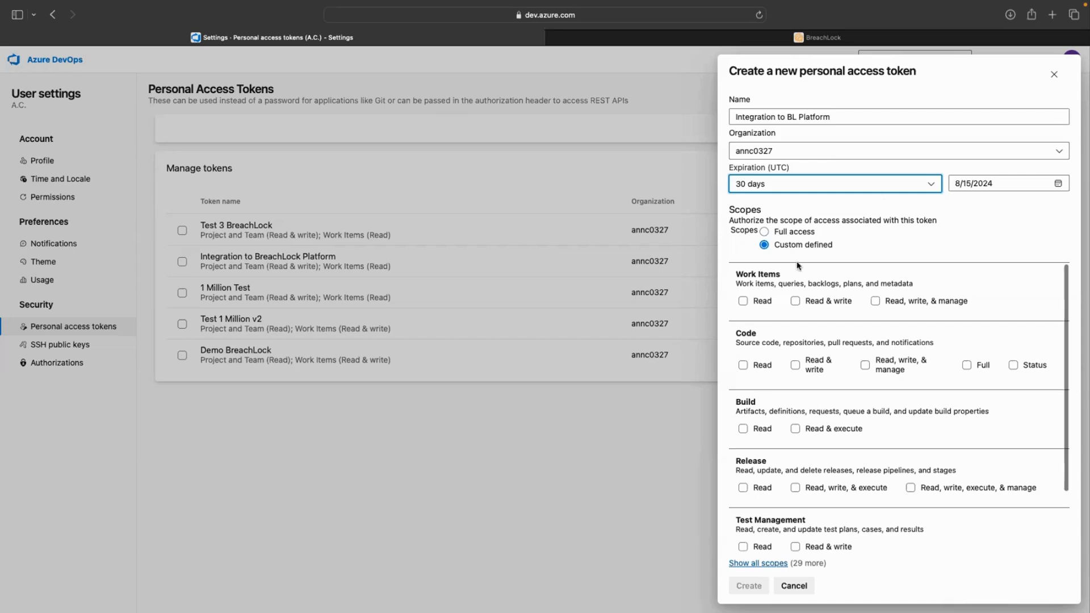
pyautogui.click(796, 301)
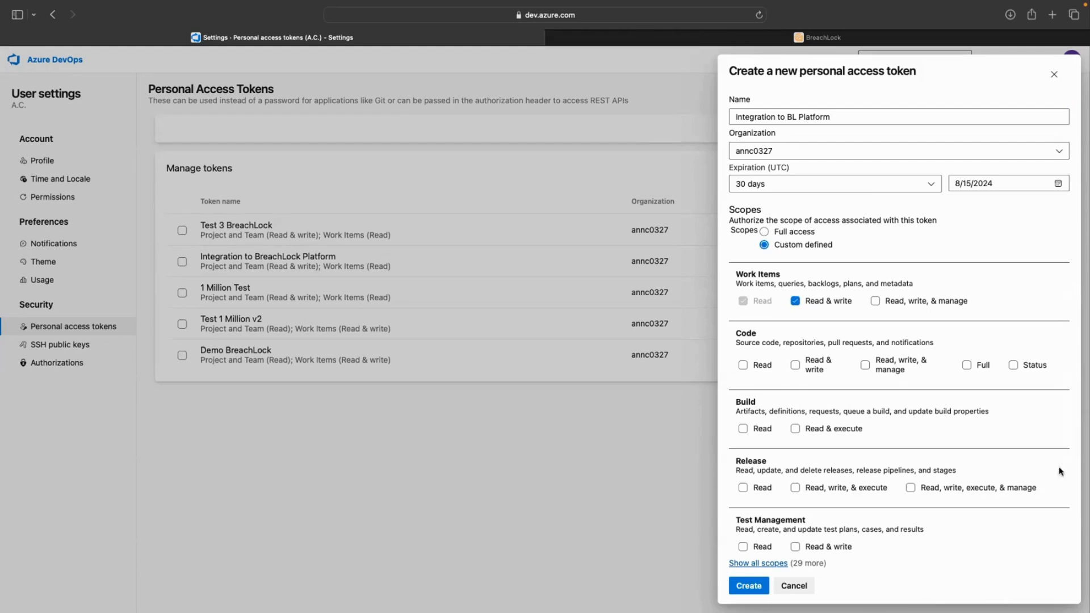
# Show all scopes, grant the token Read access to Project and Team, and create it
pyautogui.click(764, 564)
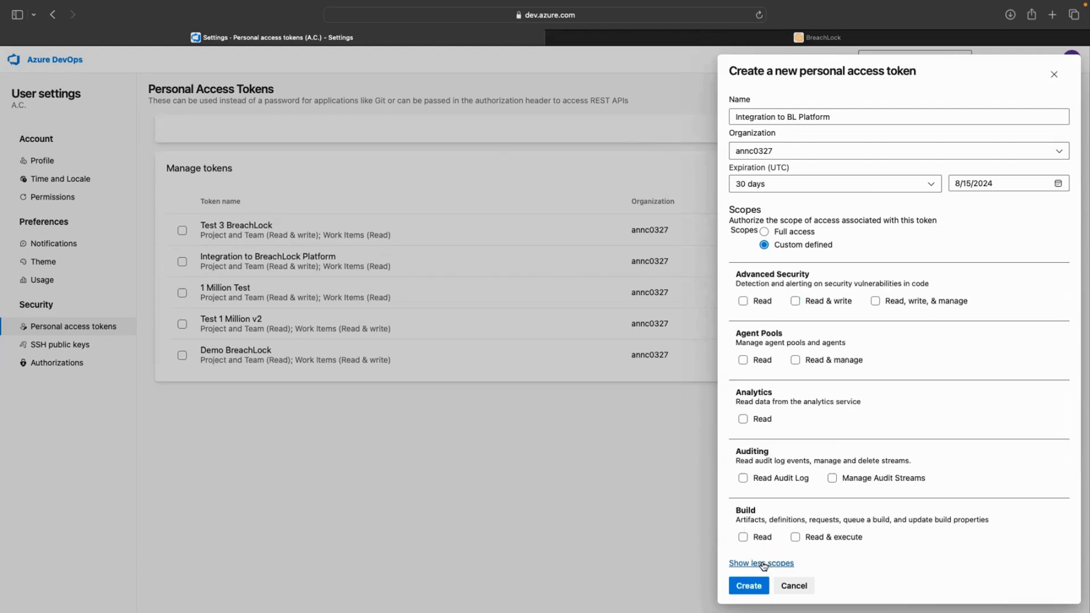
pyautogui.scroll(-5, 833, 429)
pyautogui.scroll(-12, 833, 430)
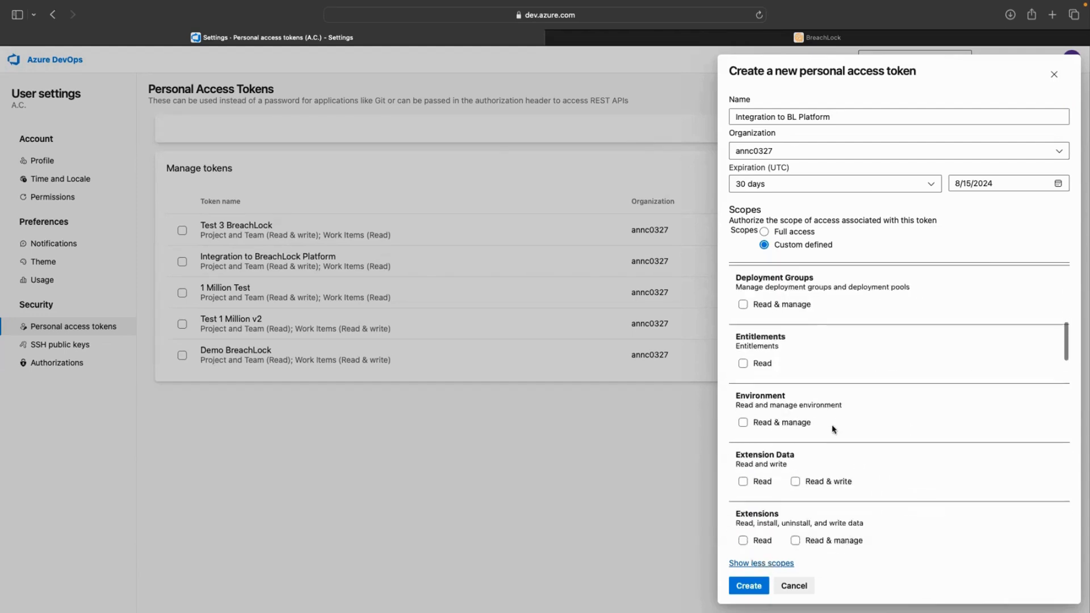
pyautogui.scroll(-3, 832, 425)
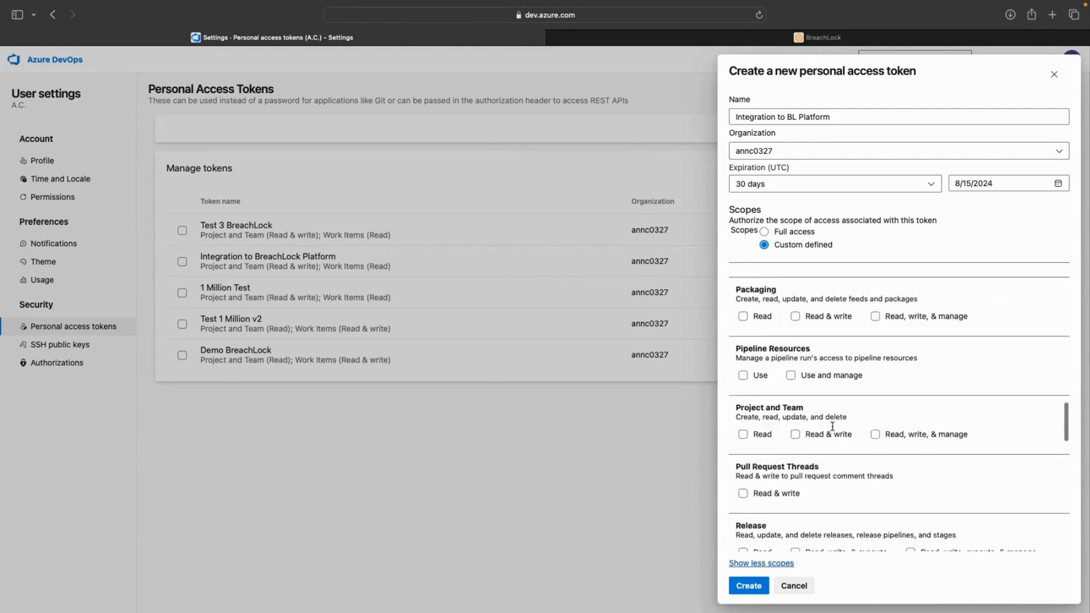
pyautogui.click(743, 435)
pyautogui.click(750, 585)
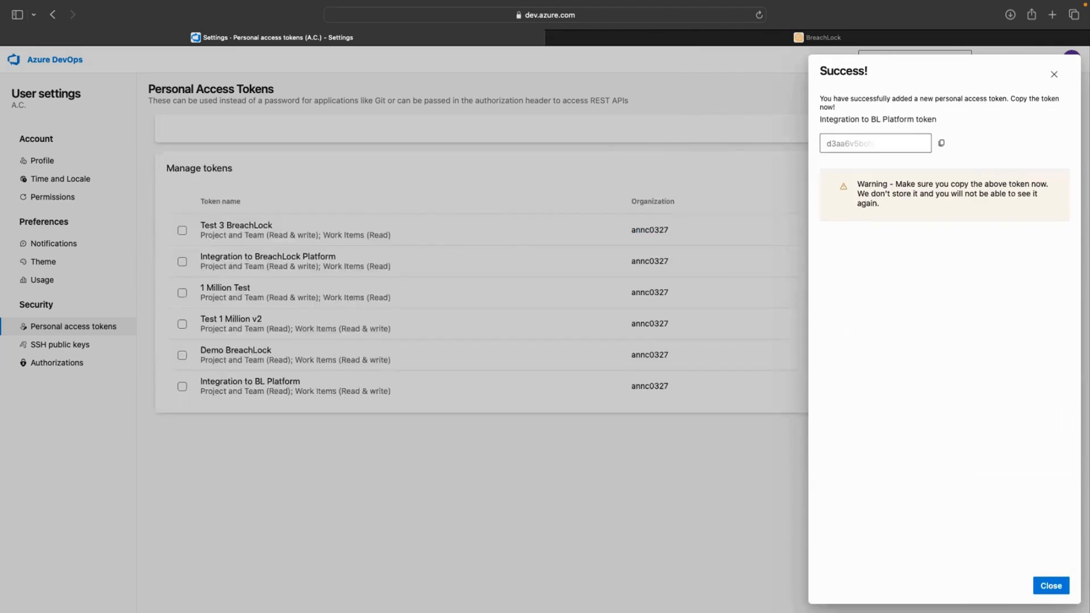
# Copy the new access token, switch to BreachLock, paste it as the Azure DevOps authentication token, and authenticate
pyautogui.click(942, 145)
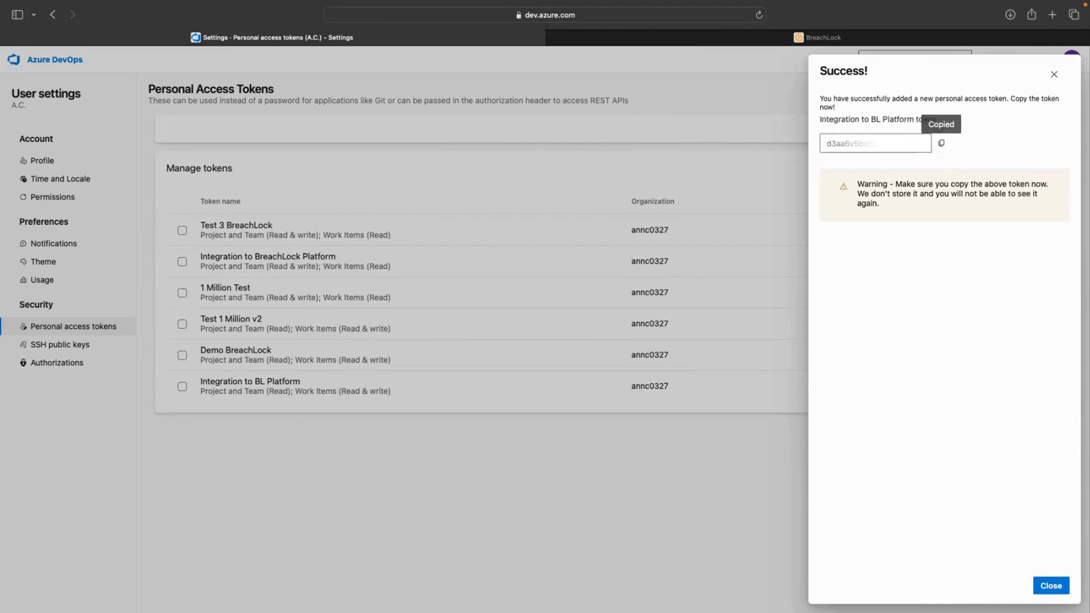
pyautogui.click(725, 38)
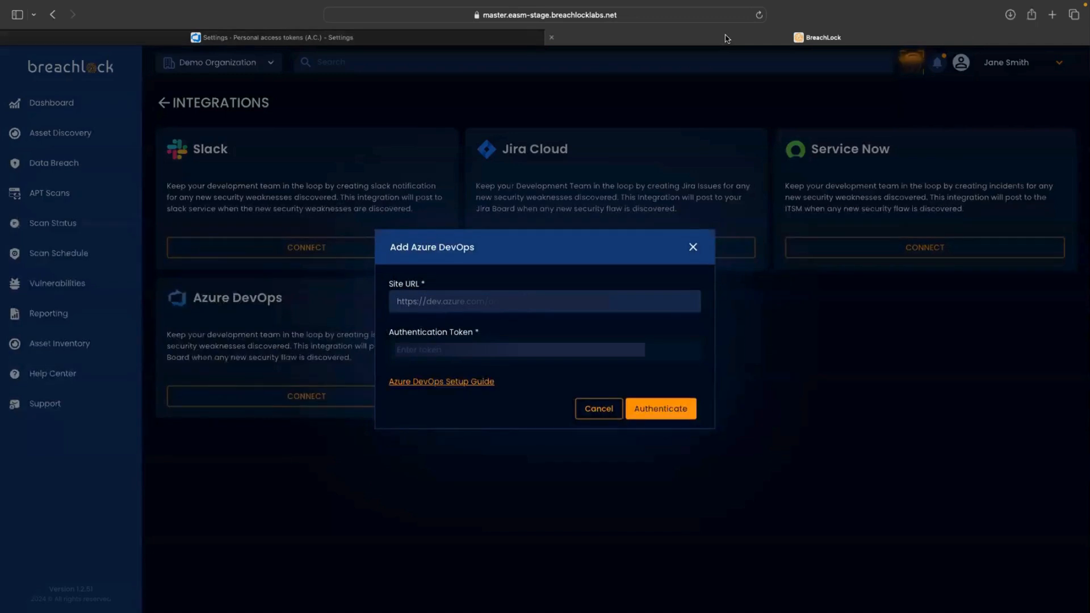
pyautogui.click(474, 350)
pyautogui.press('super+v')
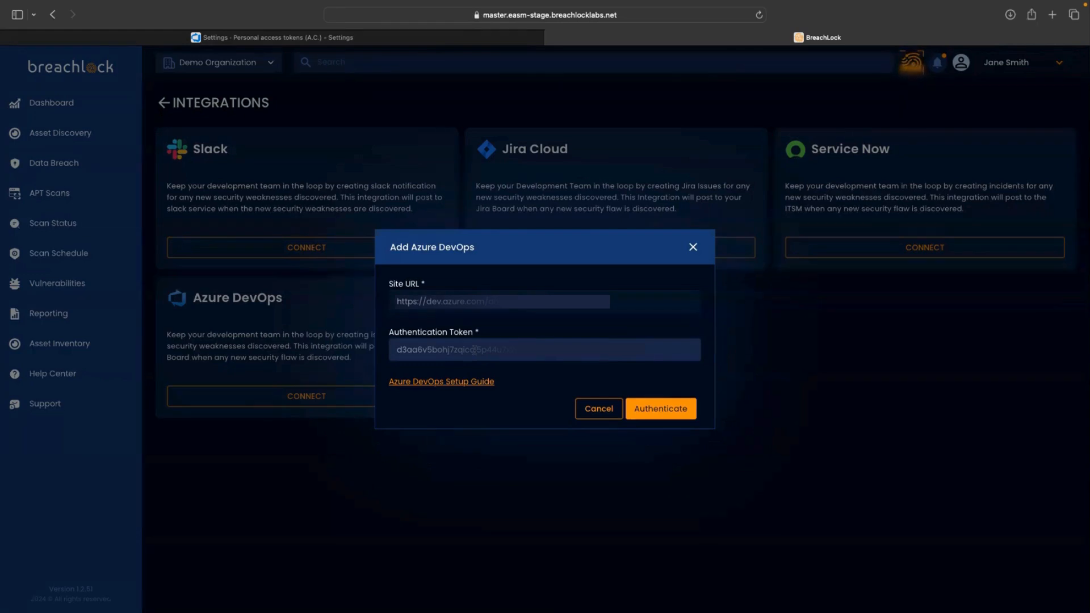
pyautogui.click(661, 410)
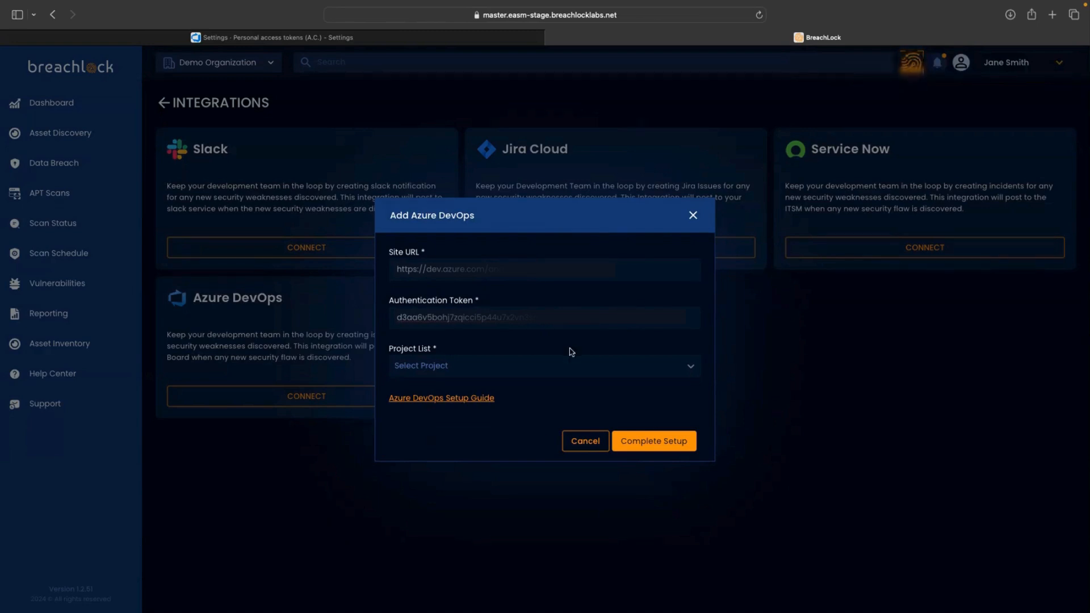
# Choose the "Integration to BL Platform" project for the Azure DevOps integration and complete the setup
pyautogui.click(691, 366)
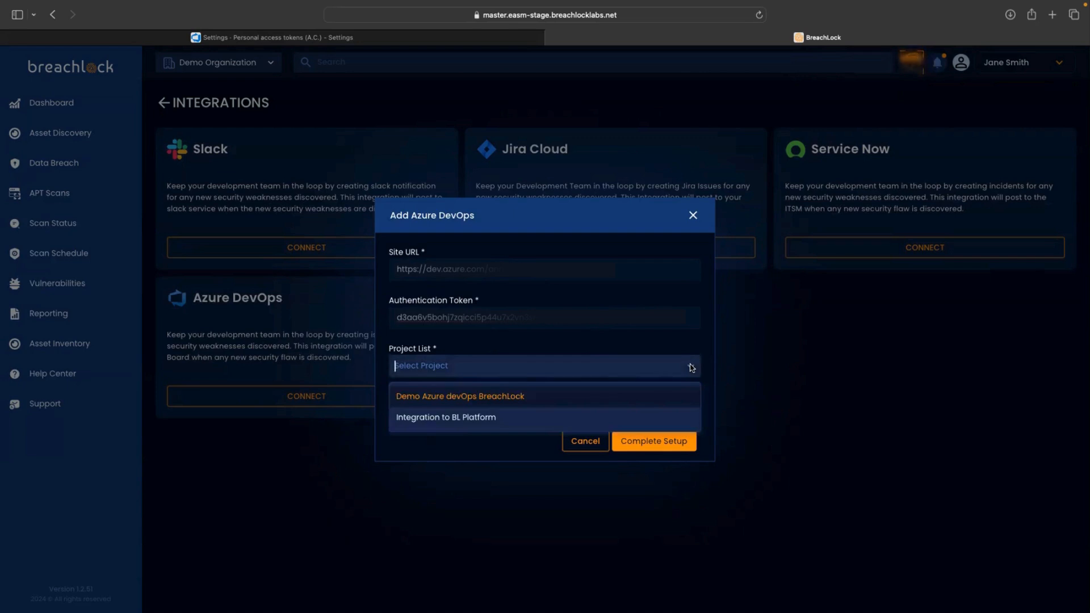
pyautogui.click(546, 418)
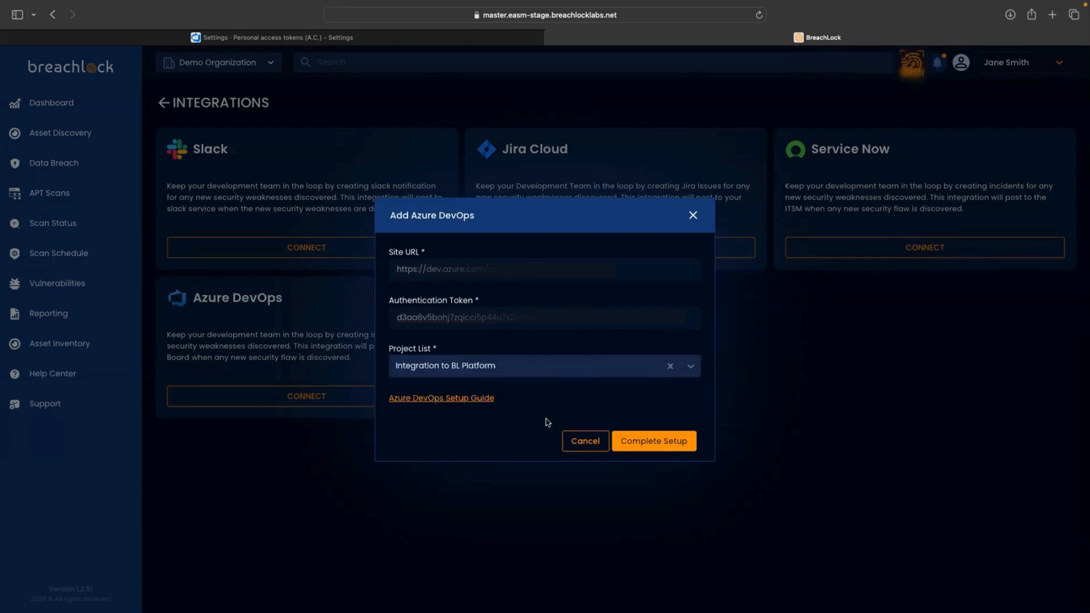
pyautogui.click(667, 444)
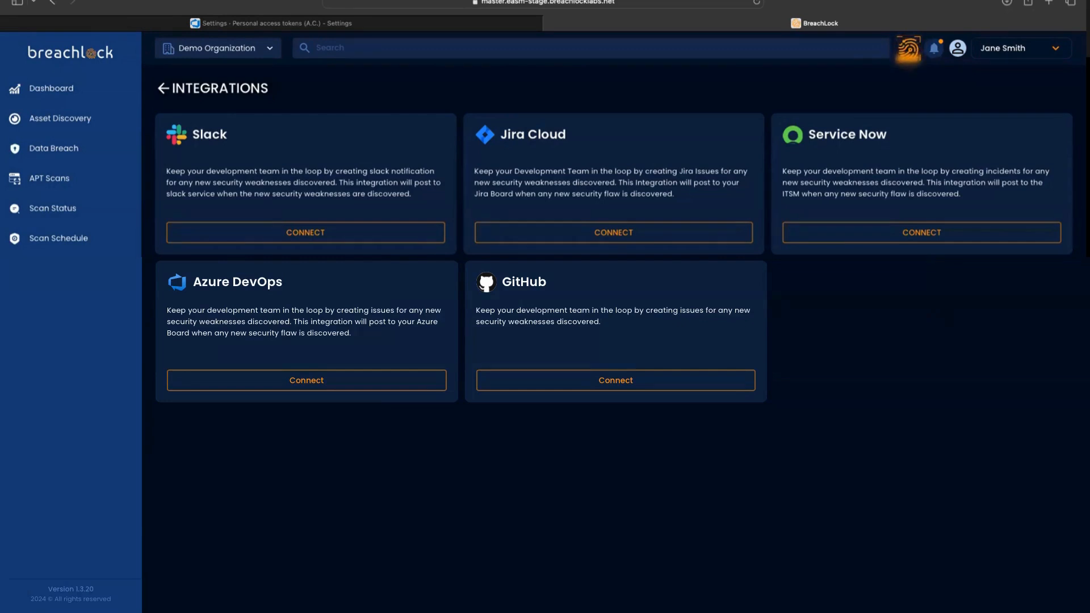
# View the connection form of the GitHub integration and close it without entering anything
pyautogui.click(635, 381)
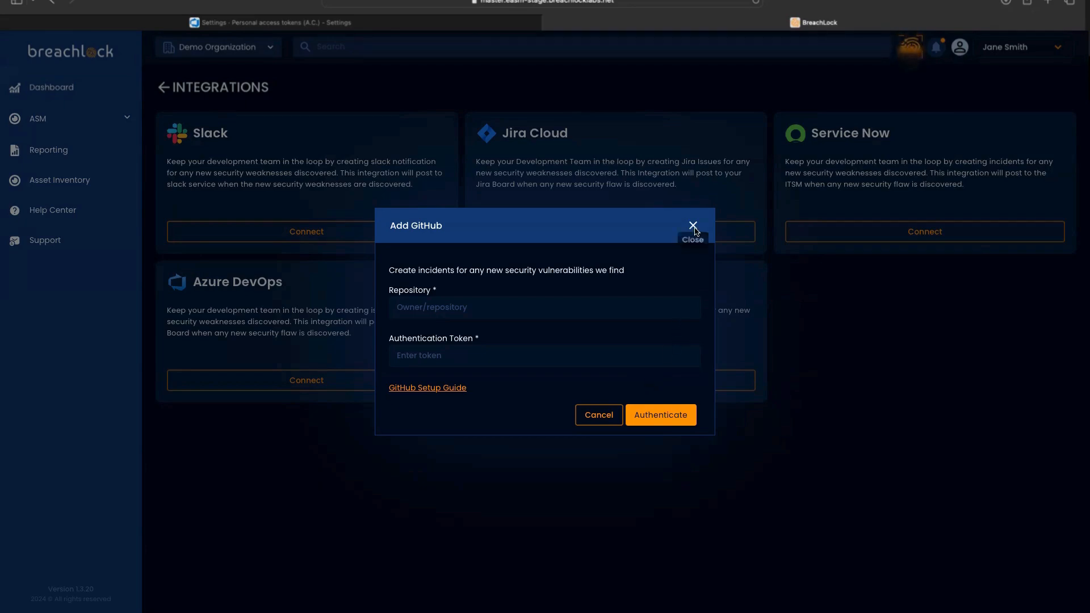
pyautogui.click(599, 415)
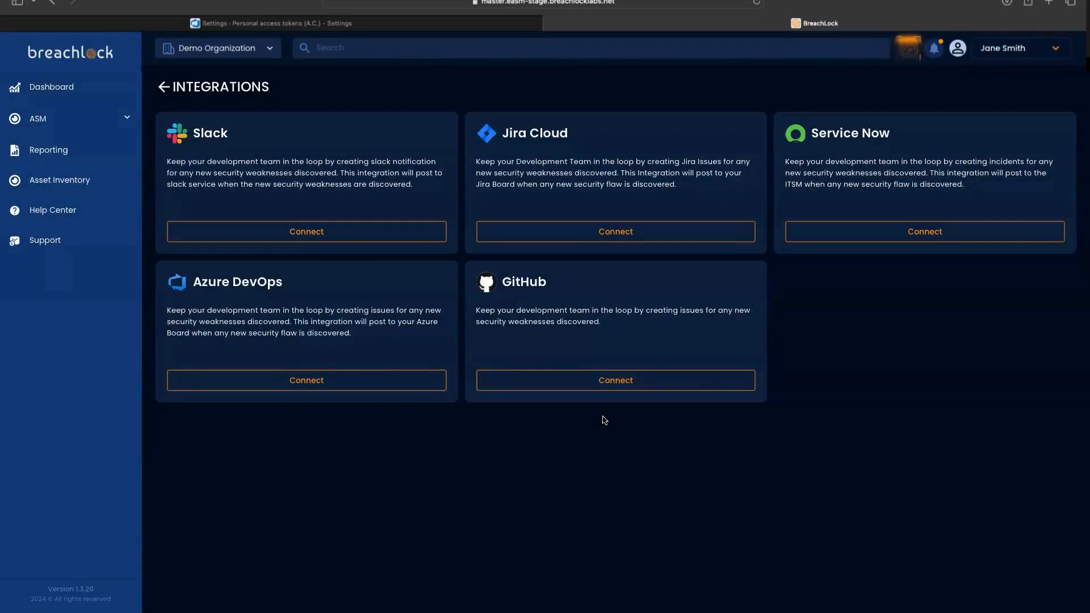